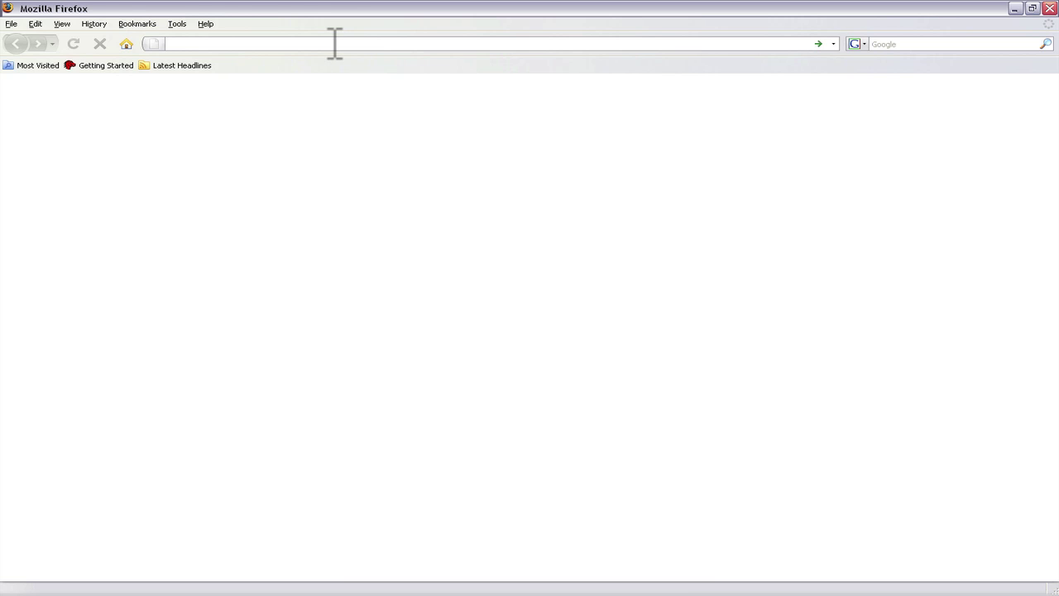
- Go to legacyfamilytree.com in the Firefox address bar
type("ega")
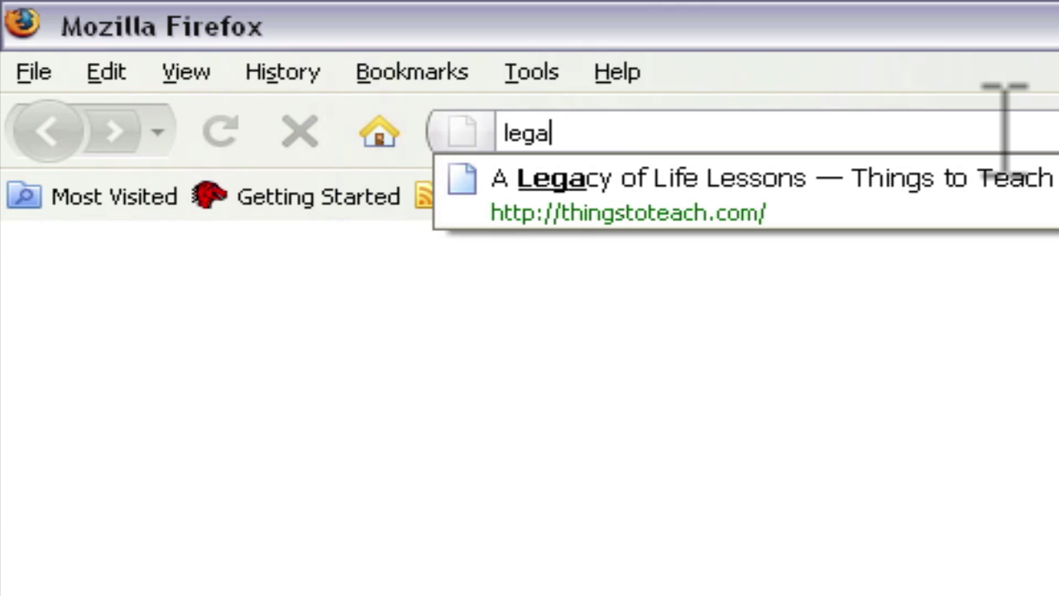
type("cy")
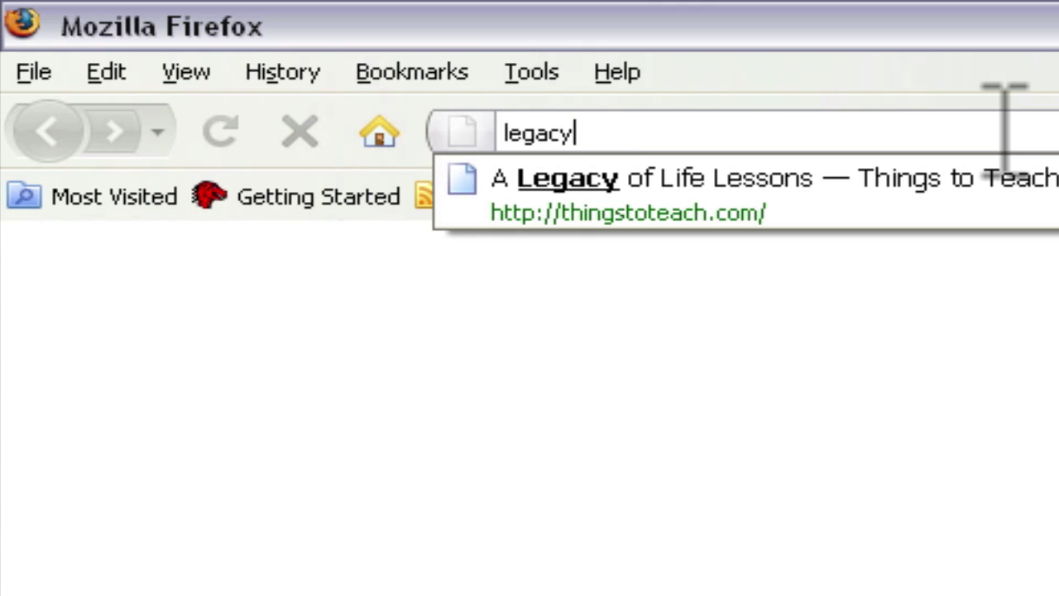
type("familyt")
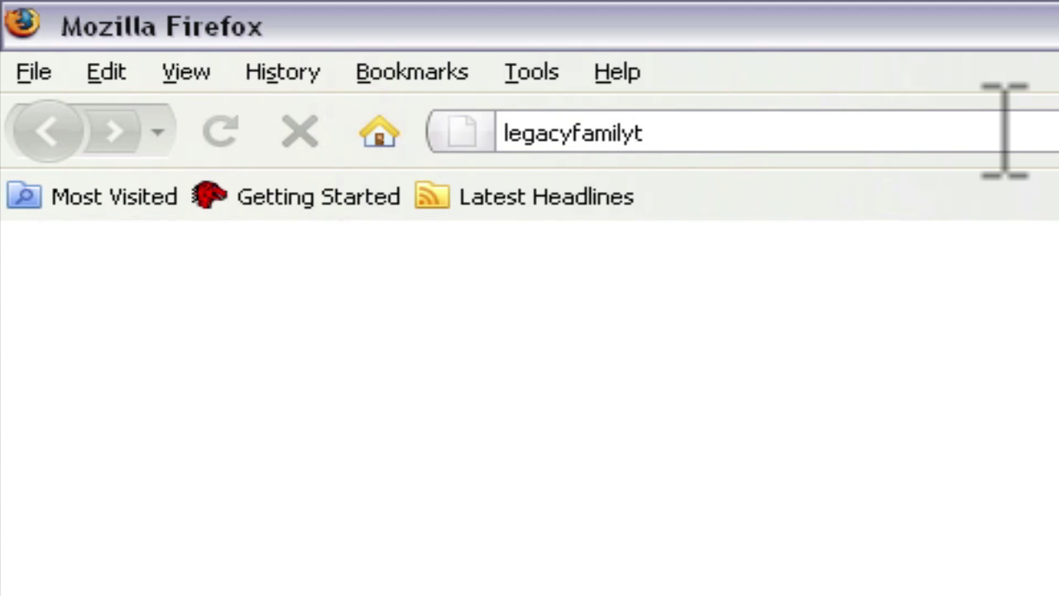
type("ree.c")
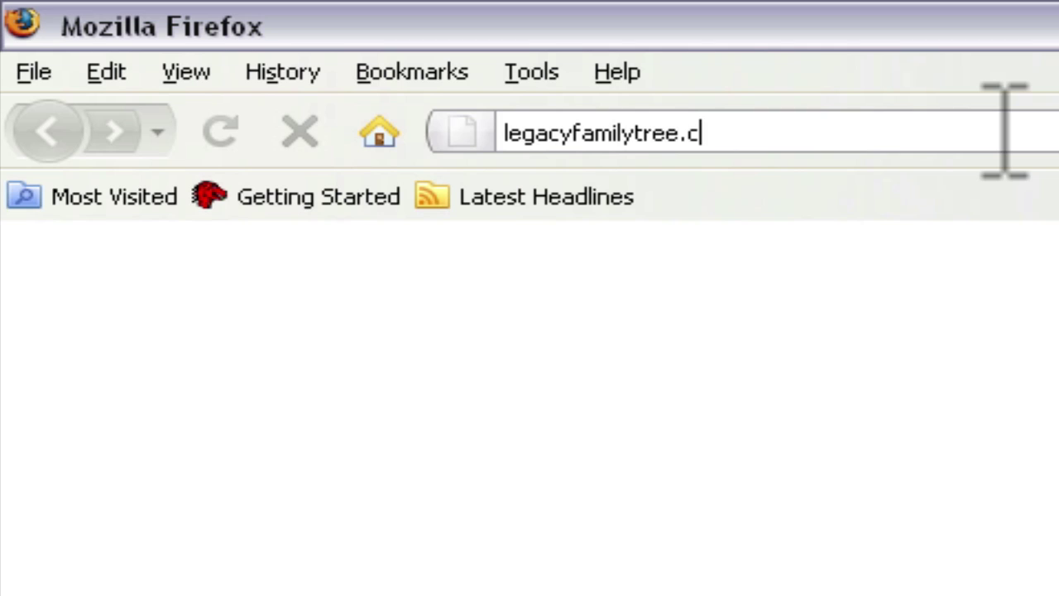
type("om")
key("Return")
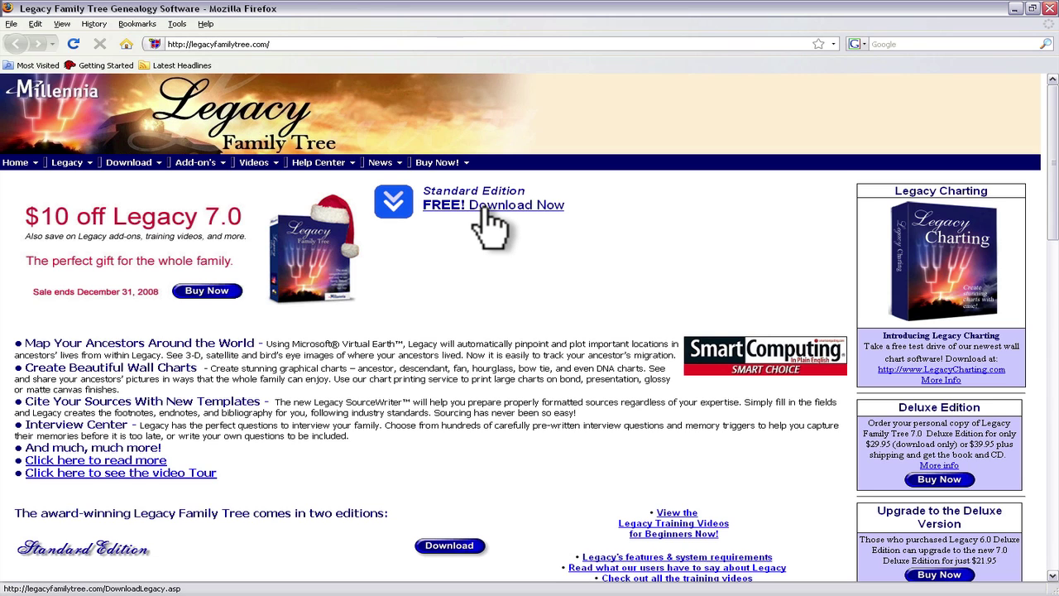
- Open the free download page and review the Standard vs Deluxe feature table
left_click(489, 210)
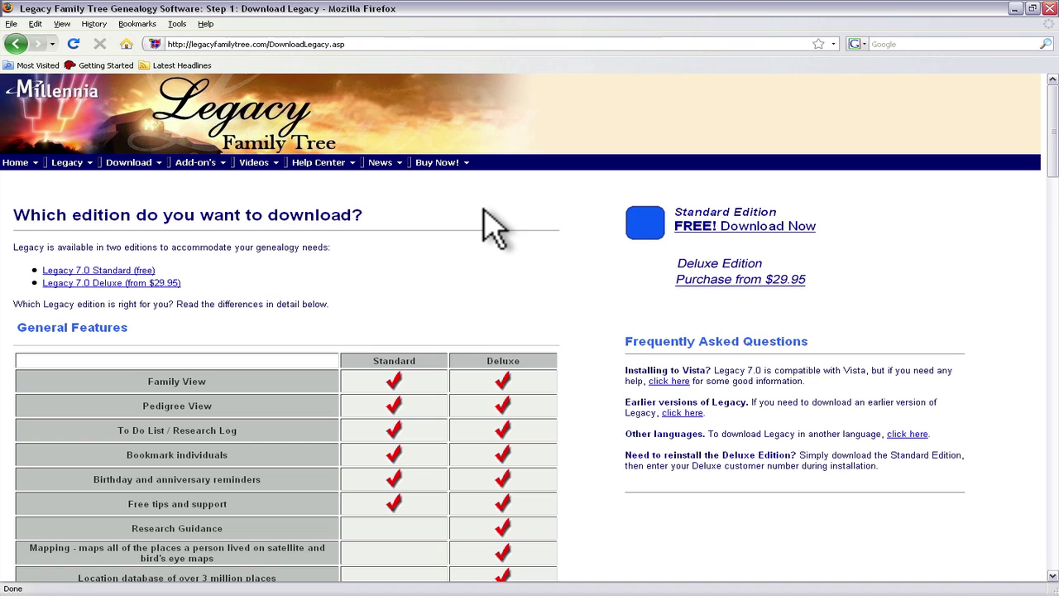
scroll(485, 211, "down", 4)
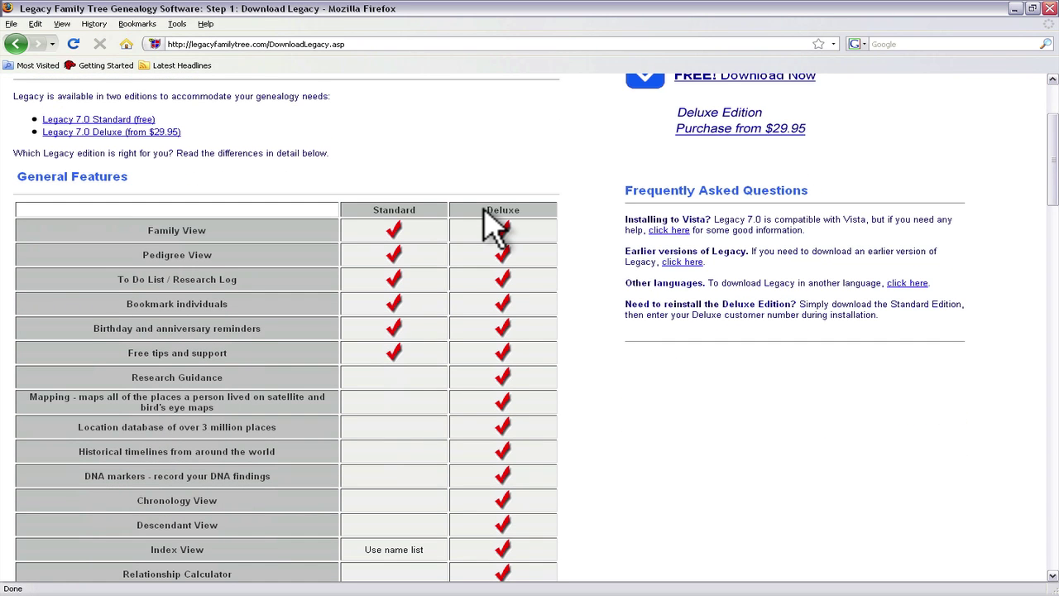
scroll(428, 237, "up", 4)
scroll(430, 236, "down", 8)
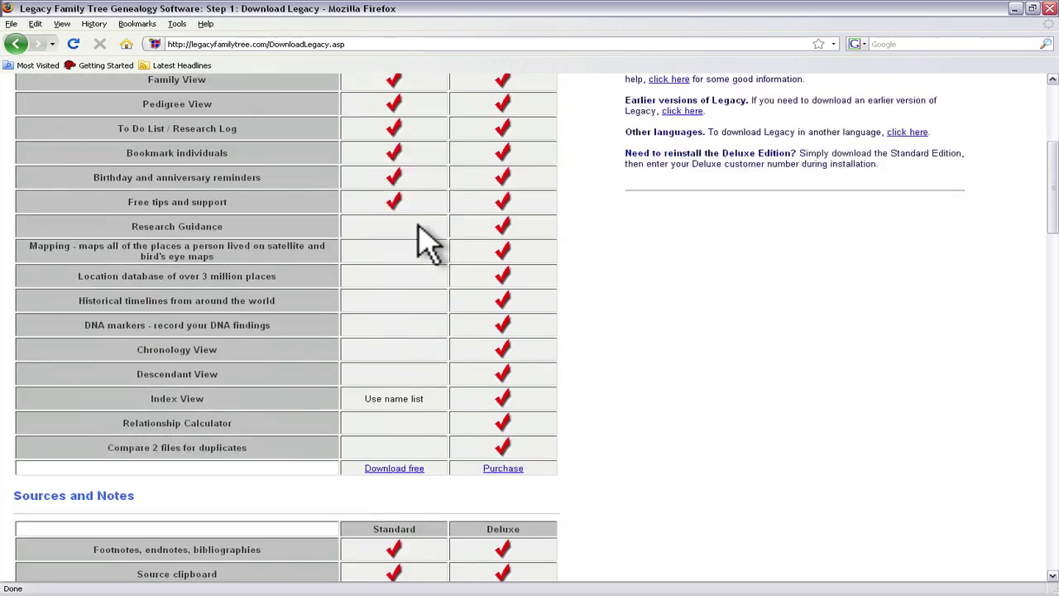
scroll(425, 244, "up", 5)
scroll(425, 243, "down", 2)
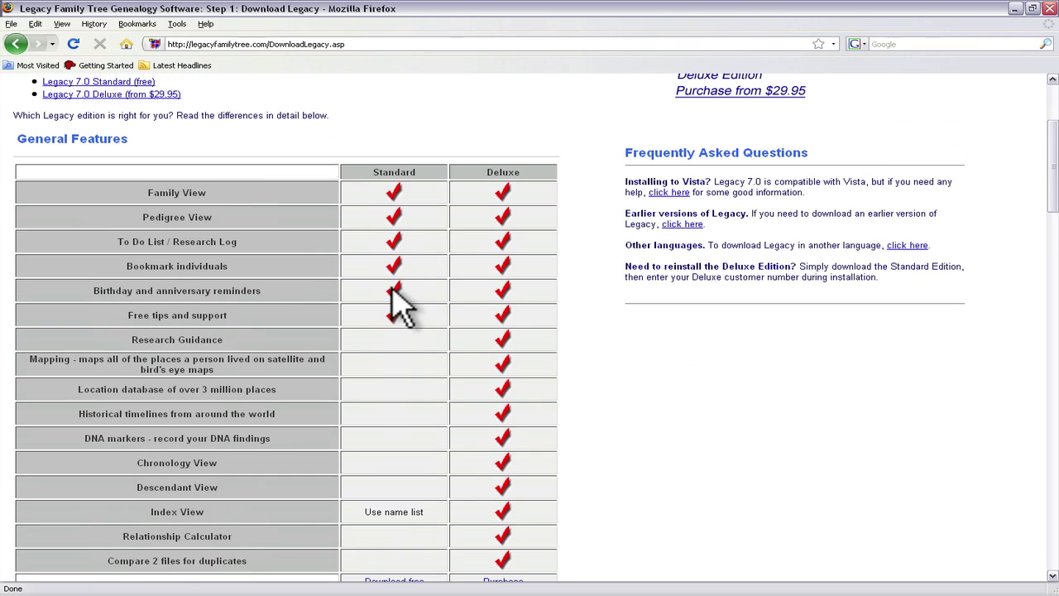
scroll(523, 372, "down", 1)
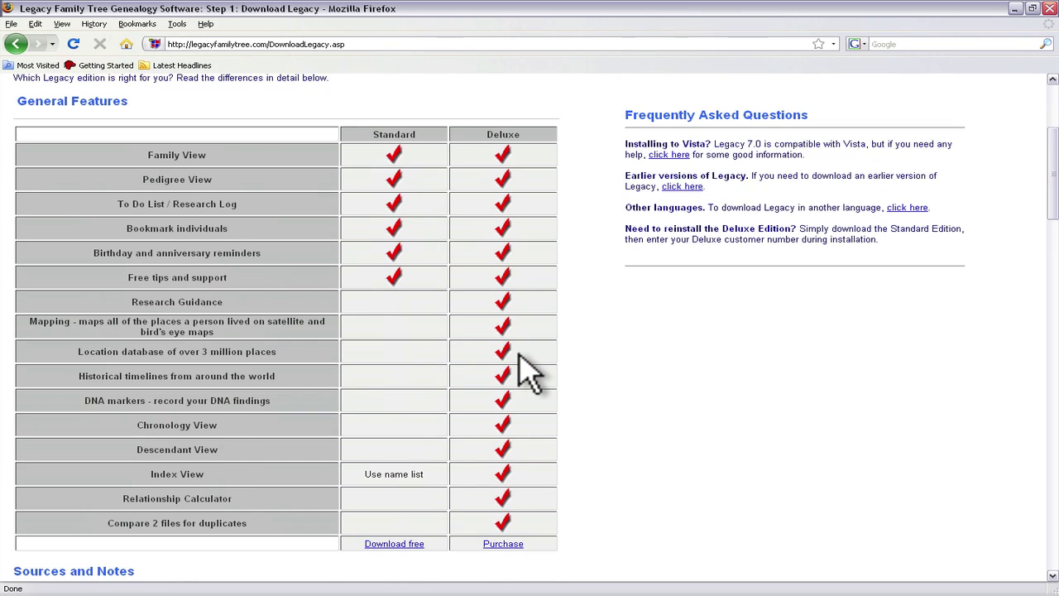
scroll(519, 354, "down", 10)
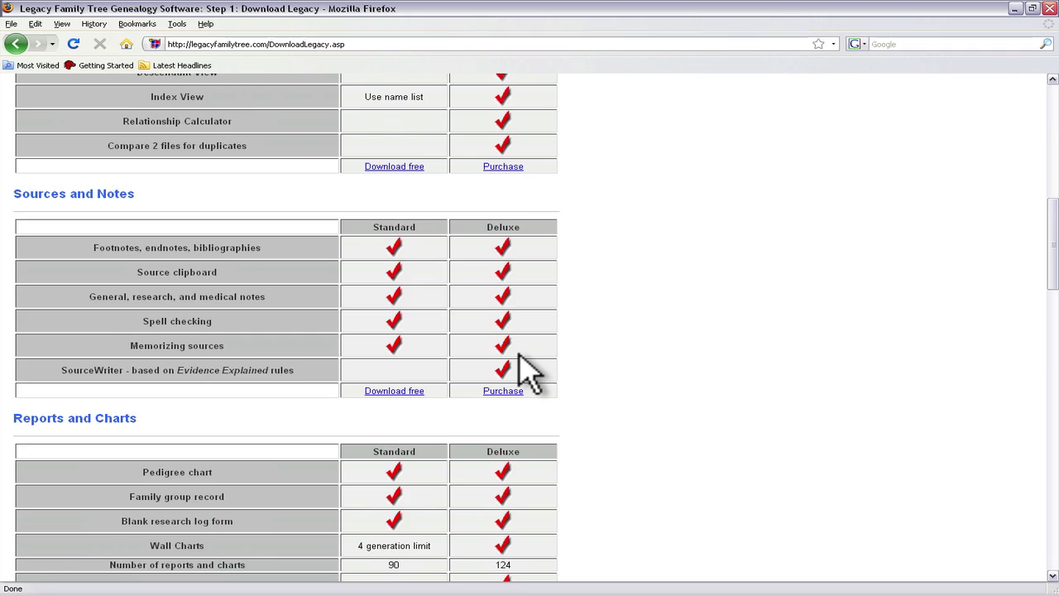
scroll(520, 354, "up", 15)
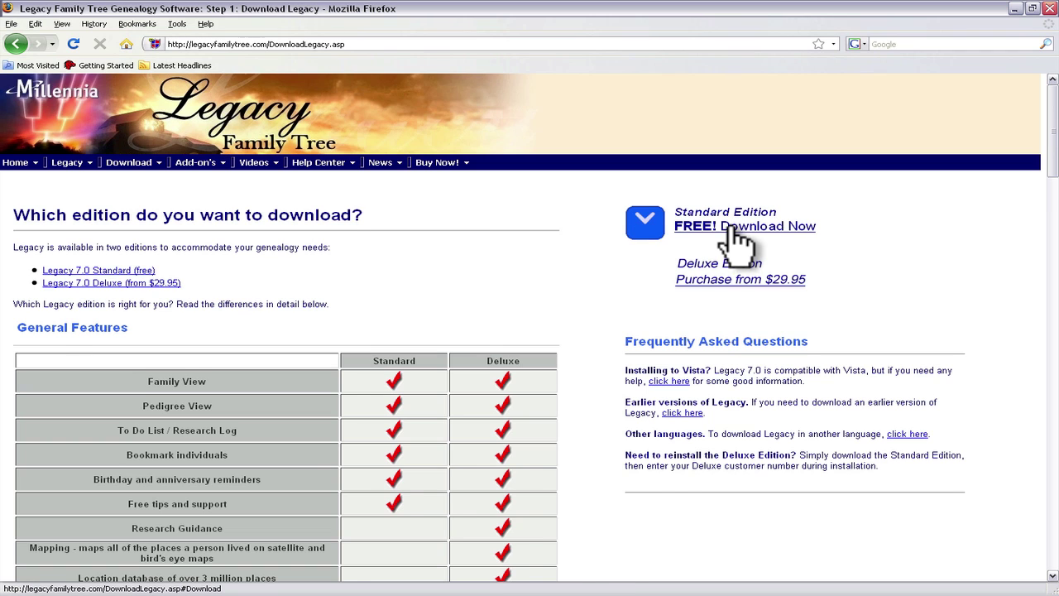
- Fill in your e-mail address on the free Standard Edition download form and submit it
left_click(736, 240)
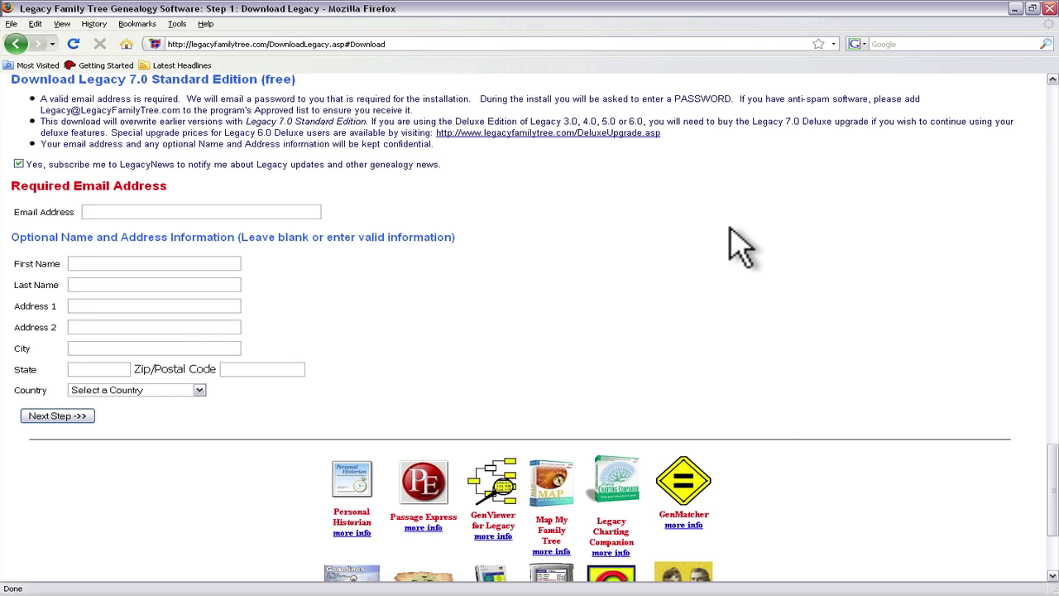
left_click(265, 211)
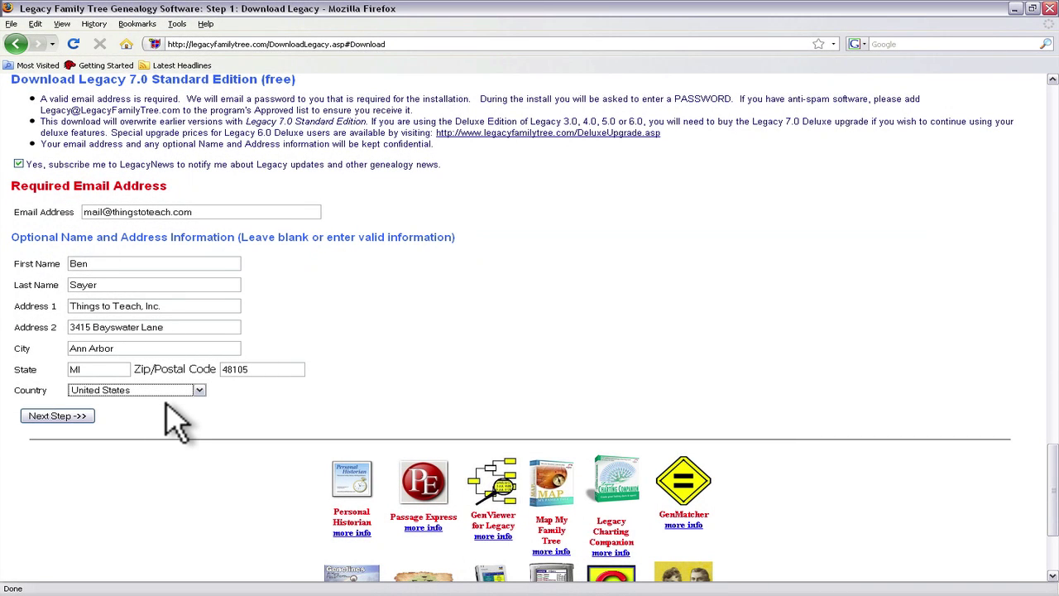
left_click(76, 417)
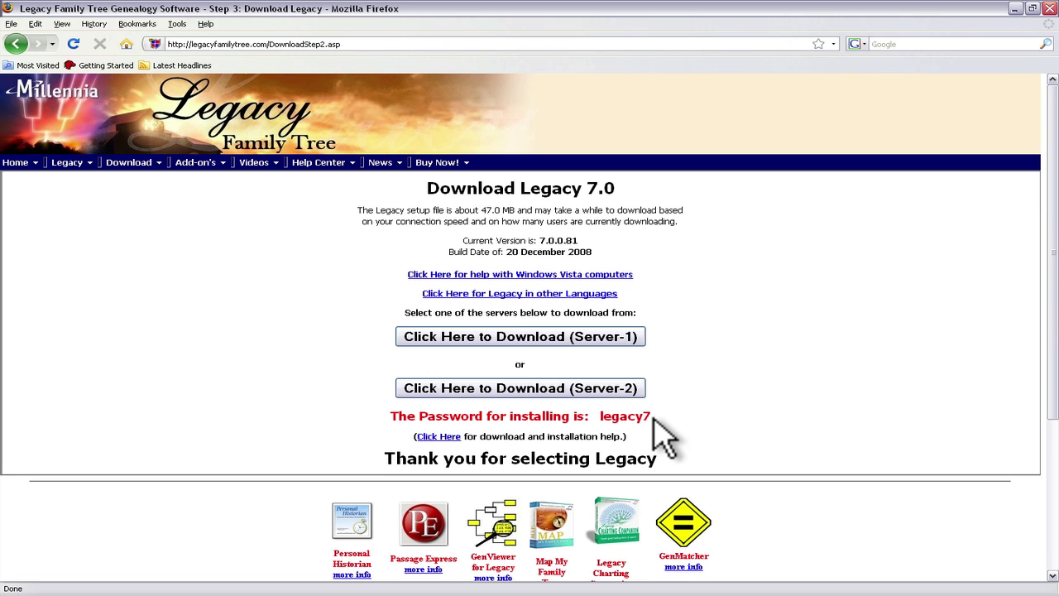
- Download Legacy7Setup.exe from Server-2 and save it to disk
left_click_drag(653, 416, 601, 414)
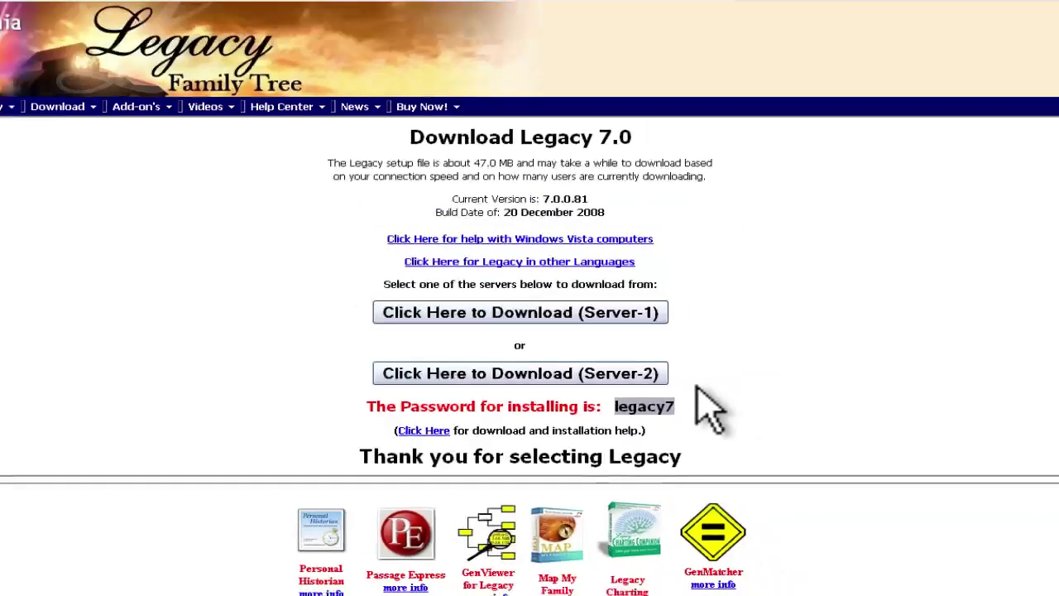
left_click(670, 400)
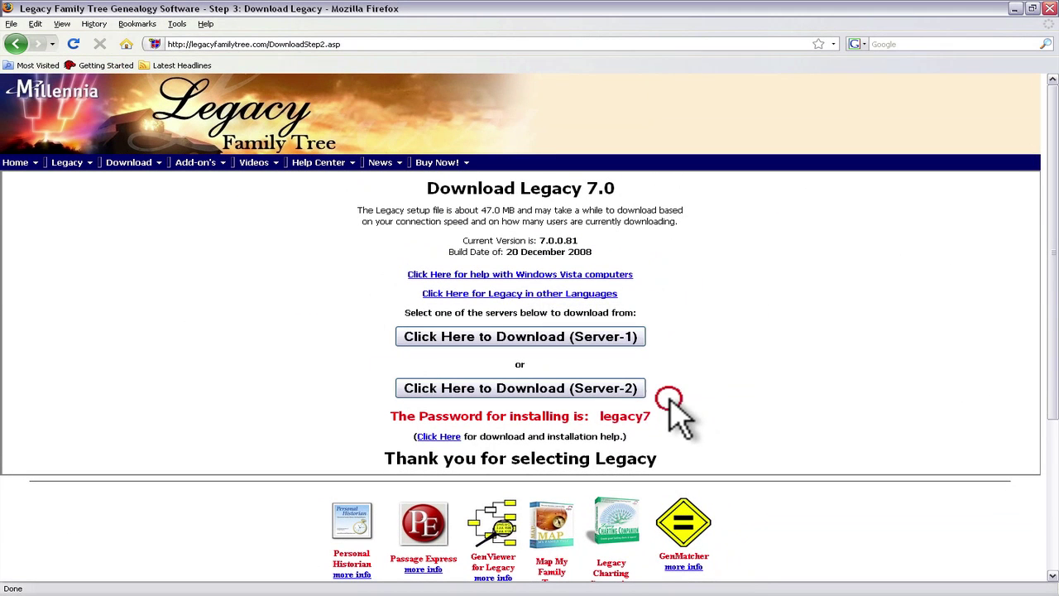
left_click(605, 397)
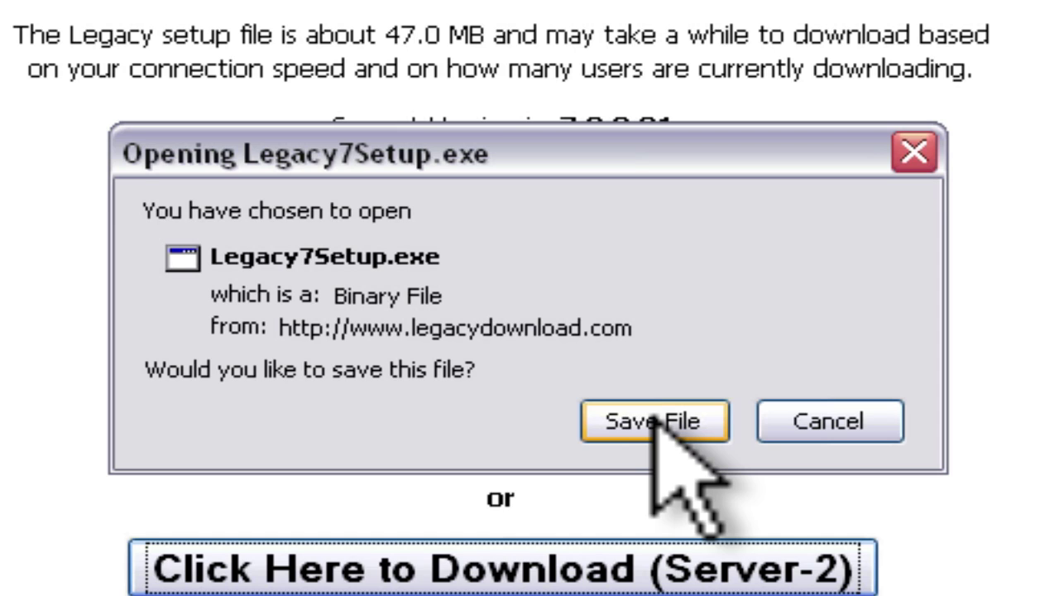
left_click(656, 420)
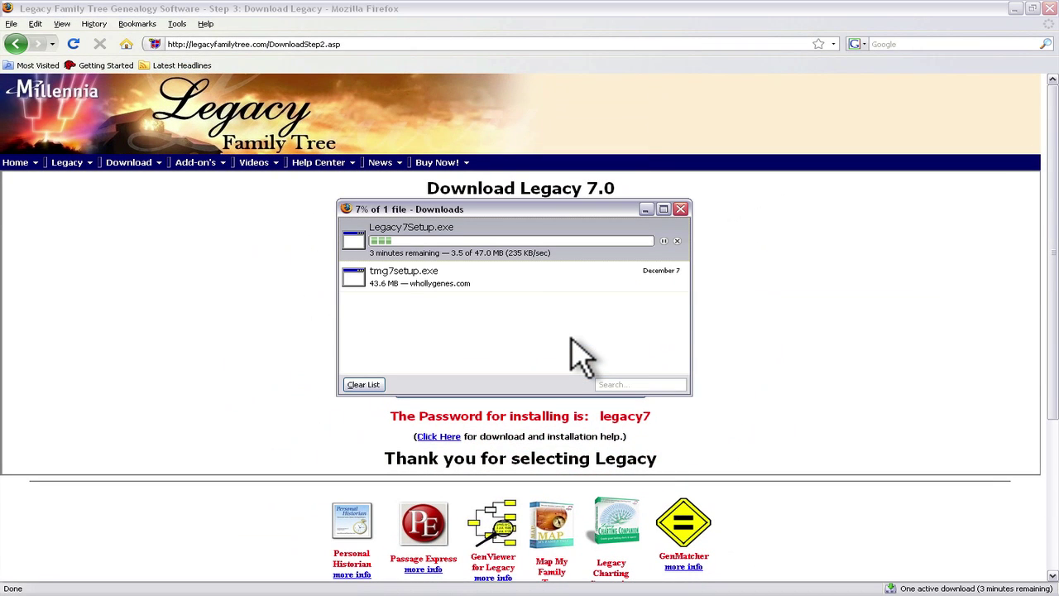
- Clear the finished downloads, including Legacy7Setup.exe, and close the Downloads window
left_click(367, 384)
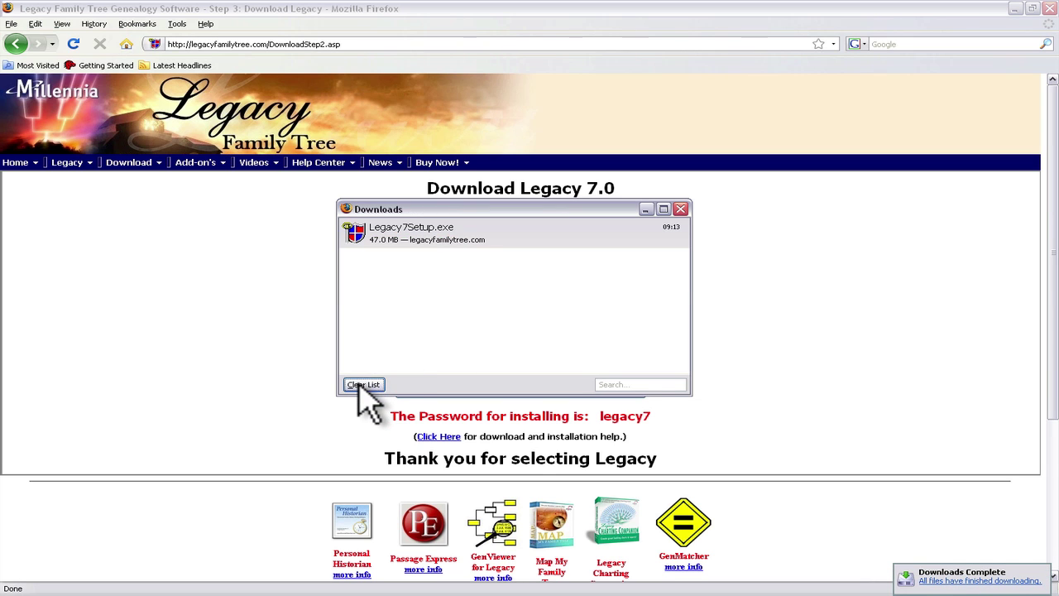
left_click(362, 385)
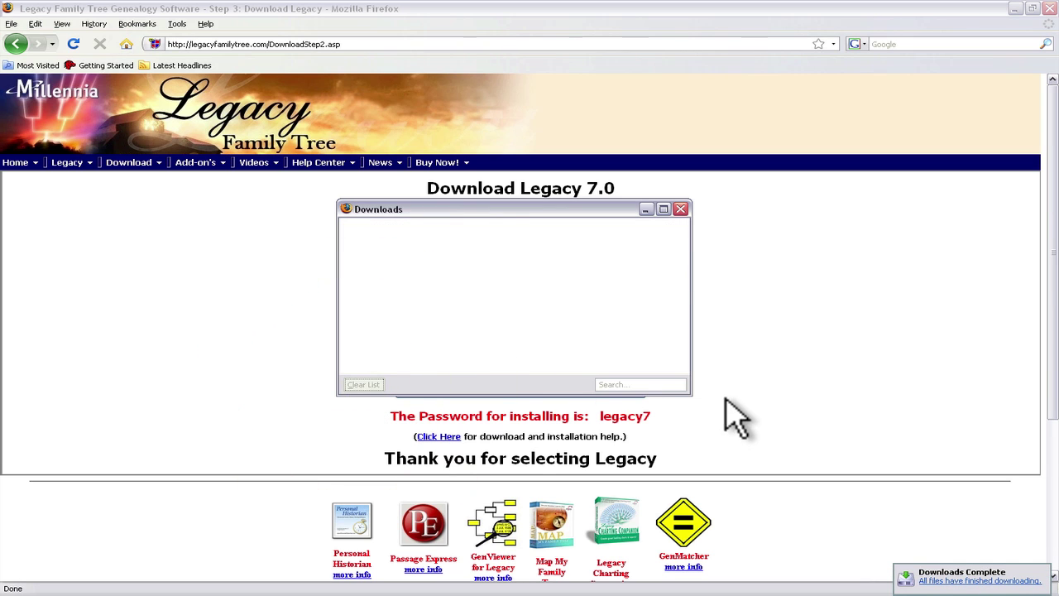
left_click(680, 208)
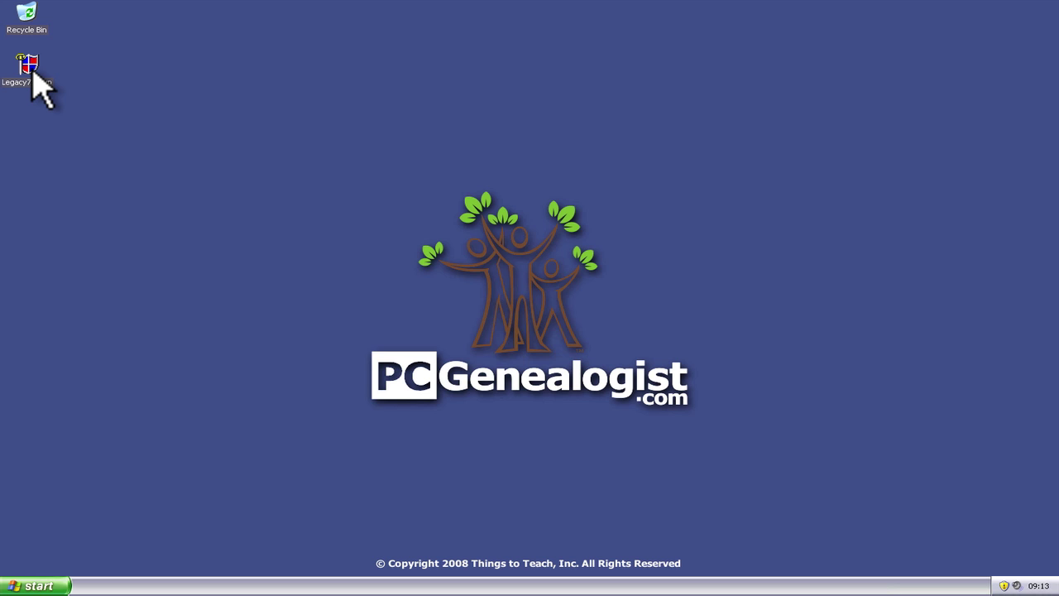
- Run the Legacy7Setup installer from the desktop
double_click(31, 70)
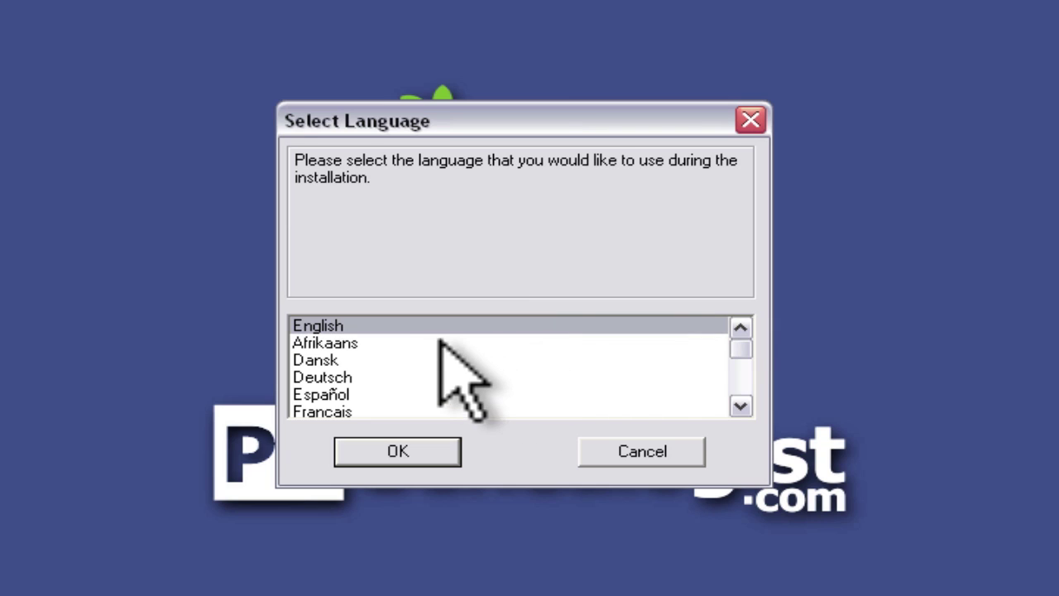
- Choose English, pass the welcome page and enter the e-mailed installation password
left_click(414, 451)
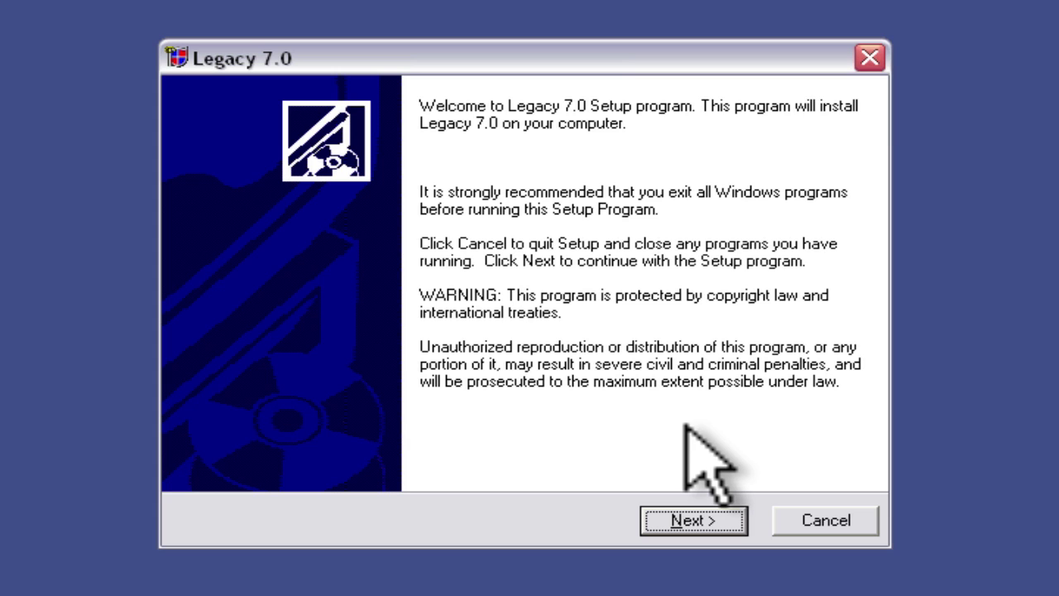
left_click(684, 521)
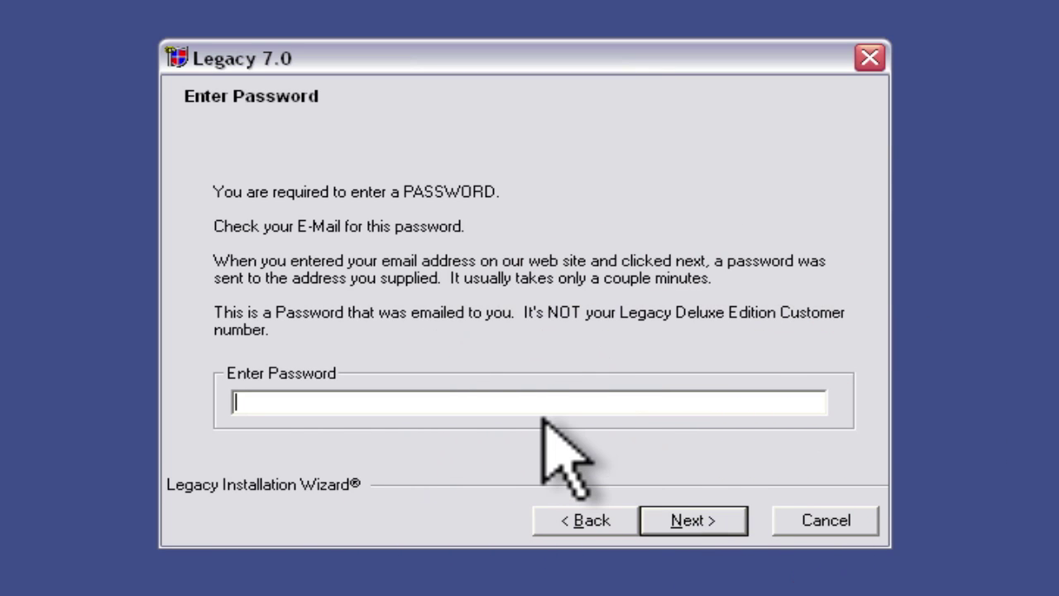
type("se")
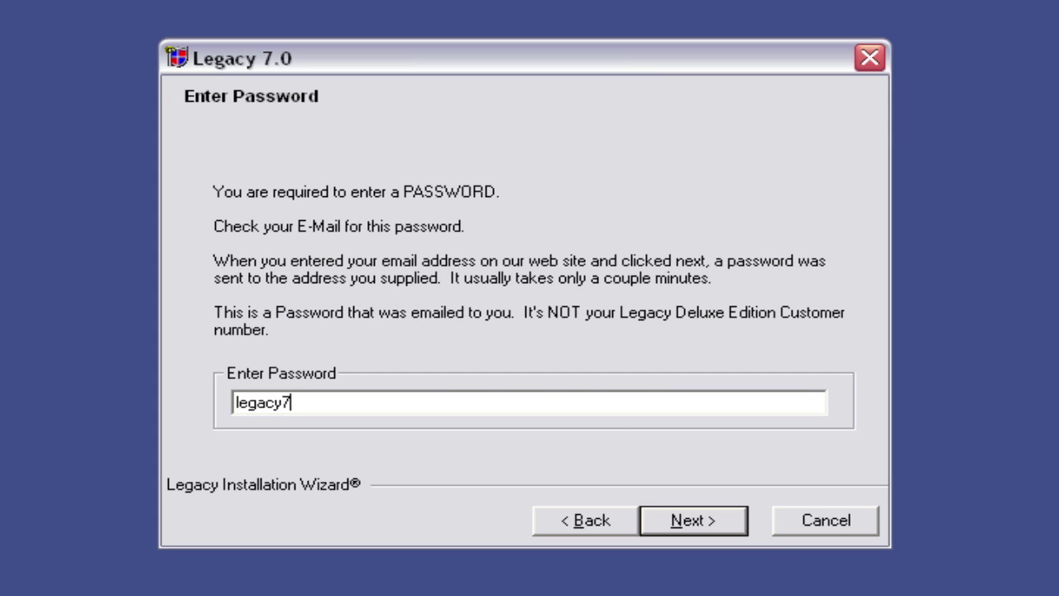
left_click(693, 521)
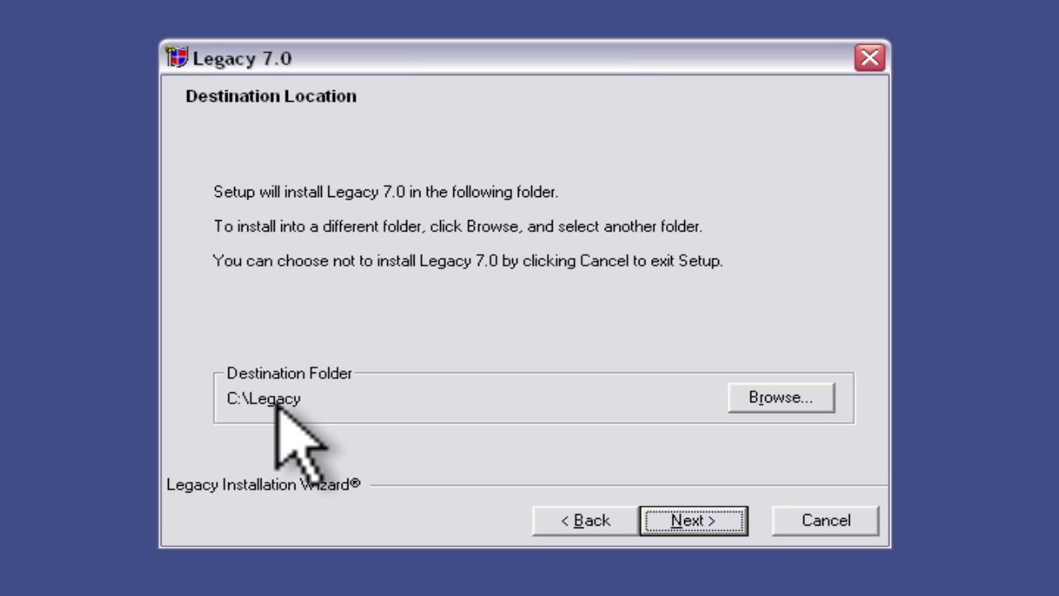
- Change the install folder to C:\Program Files\Legacy and run the installation
left_click(750, 397)
left_click(348, 246)
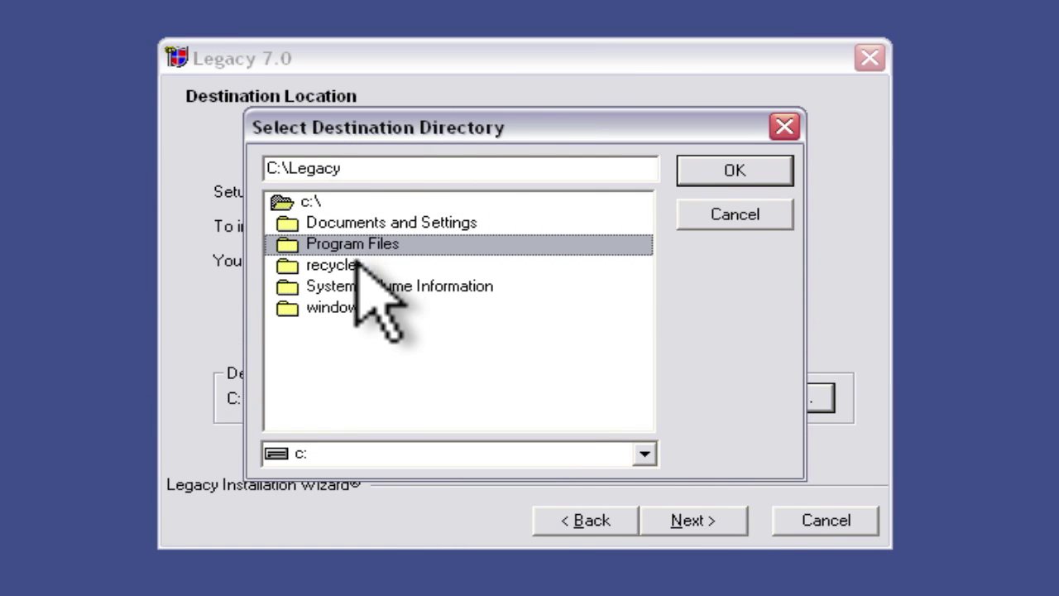
double_click(354, 243)
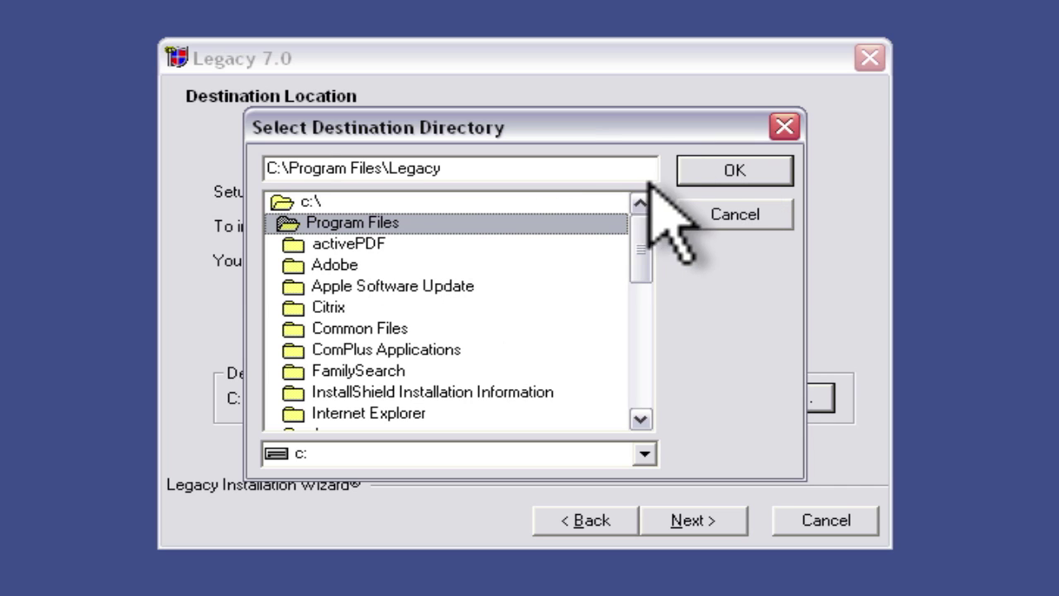
left_click(707, 172)
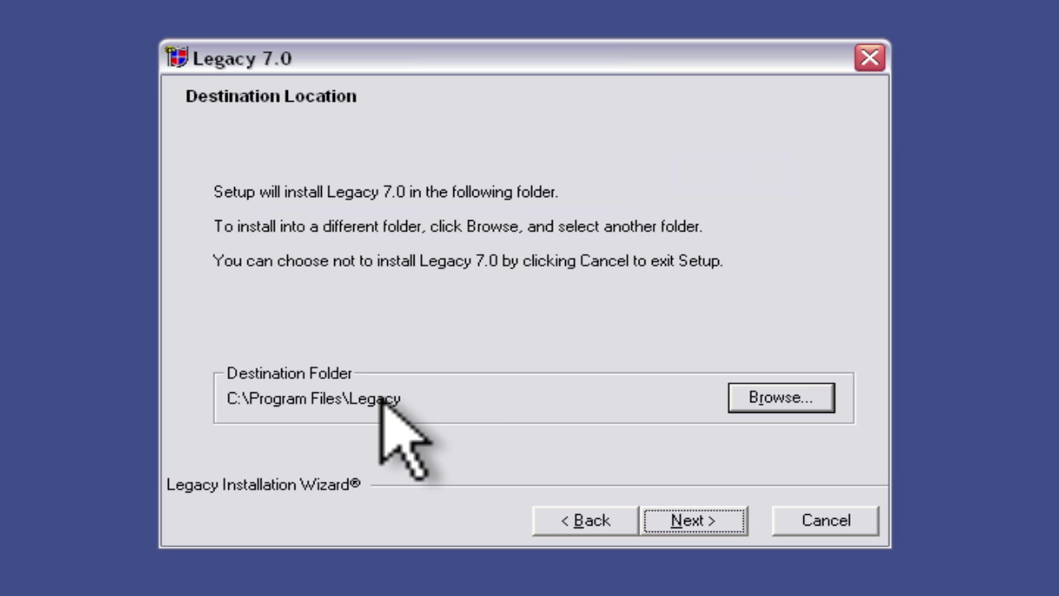
left_click(693, 523)
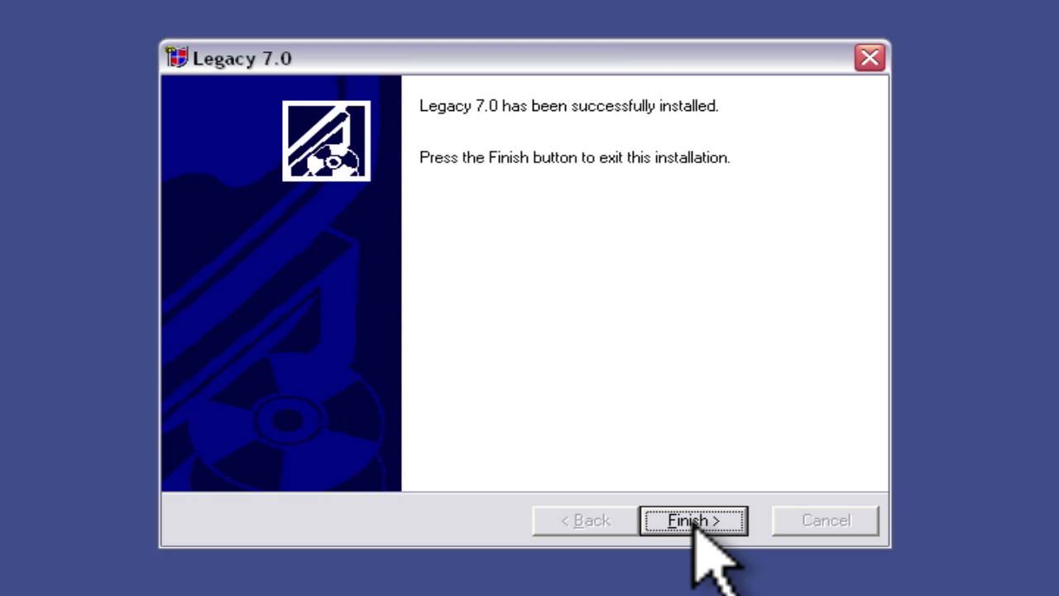
- Finish the installer so Legacy's Guided Startup Wizard launches
left_click(695, 523)
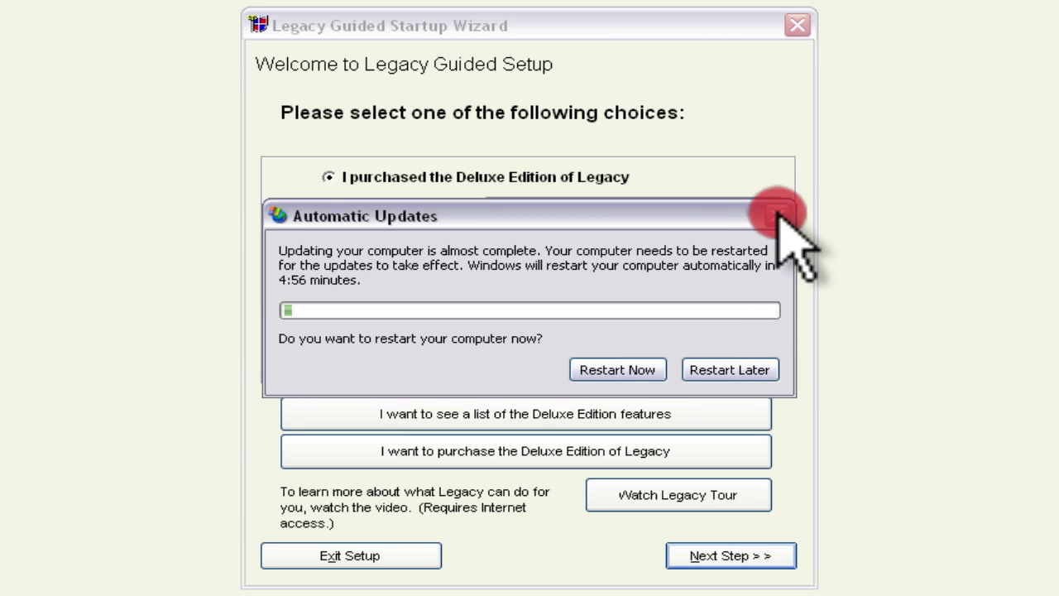
- Postpone the Windows update restart and pick the free Standard Edition in the wizard
left_click(716, 370)
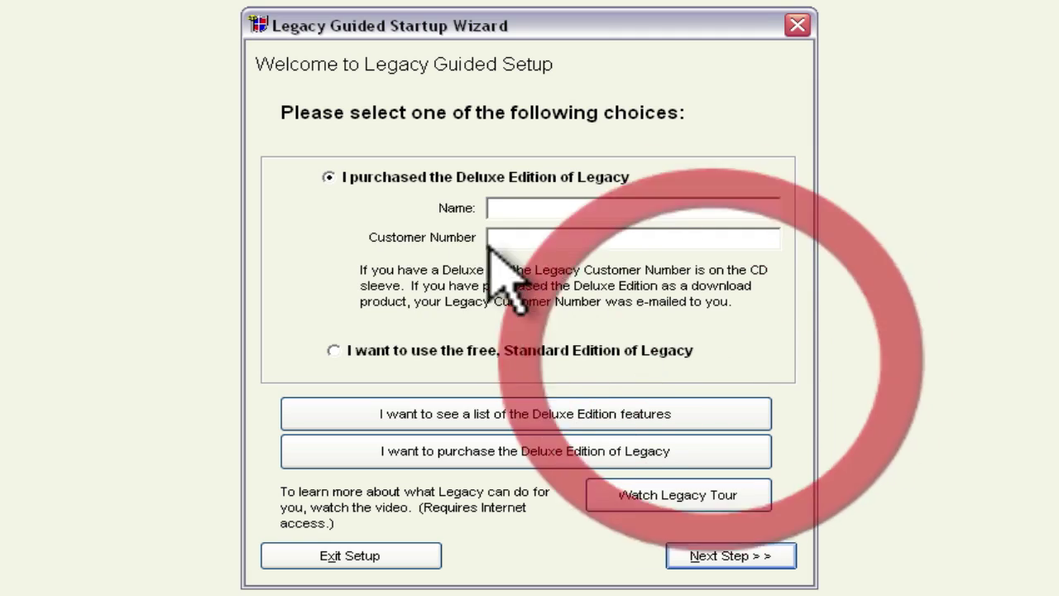
left_click(333, 350)
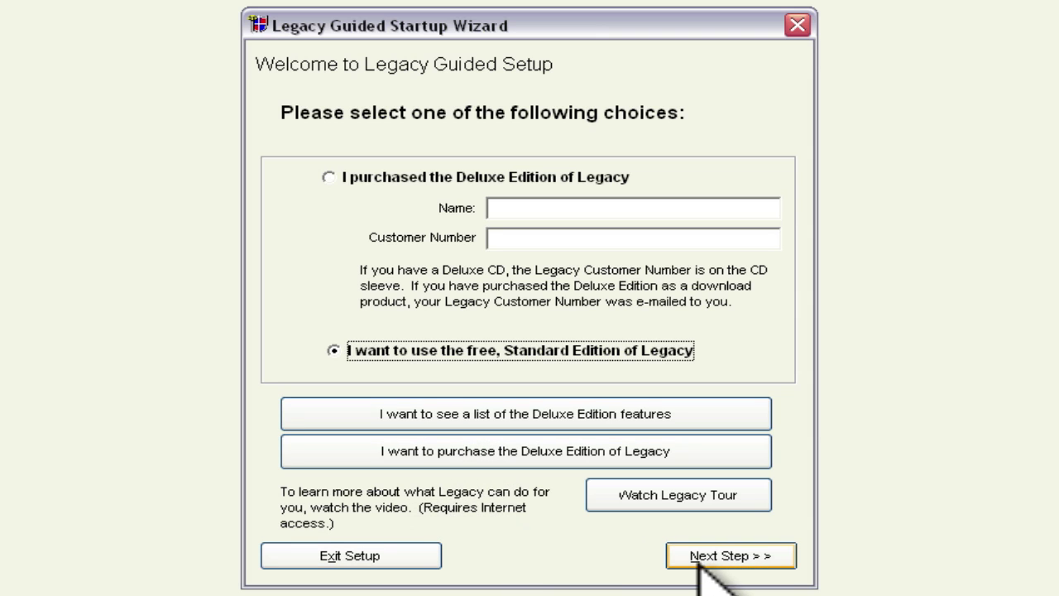
left_click(732, 556)
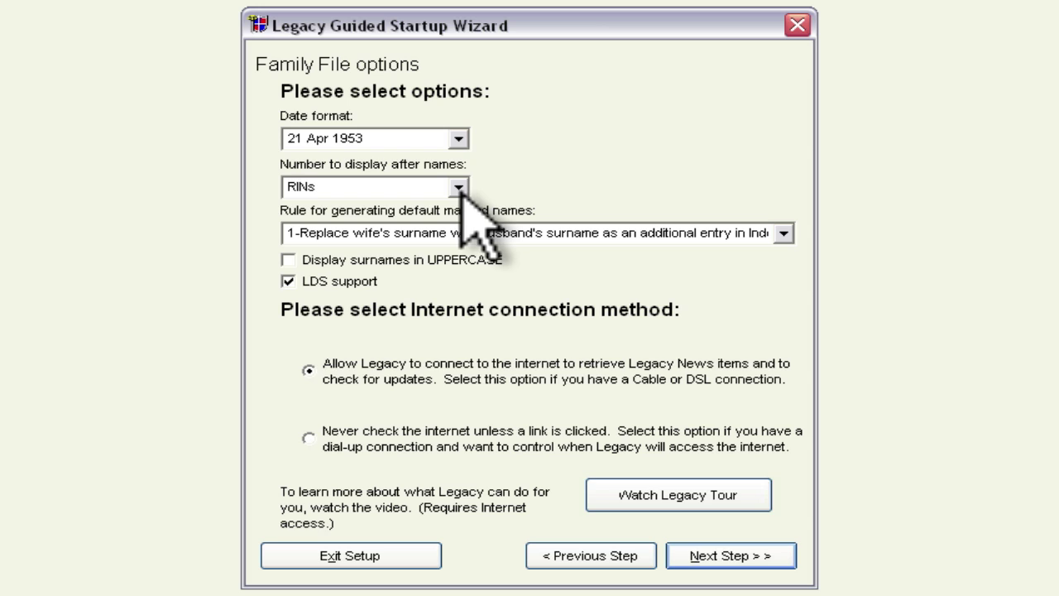
left_click(459, 187)
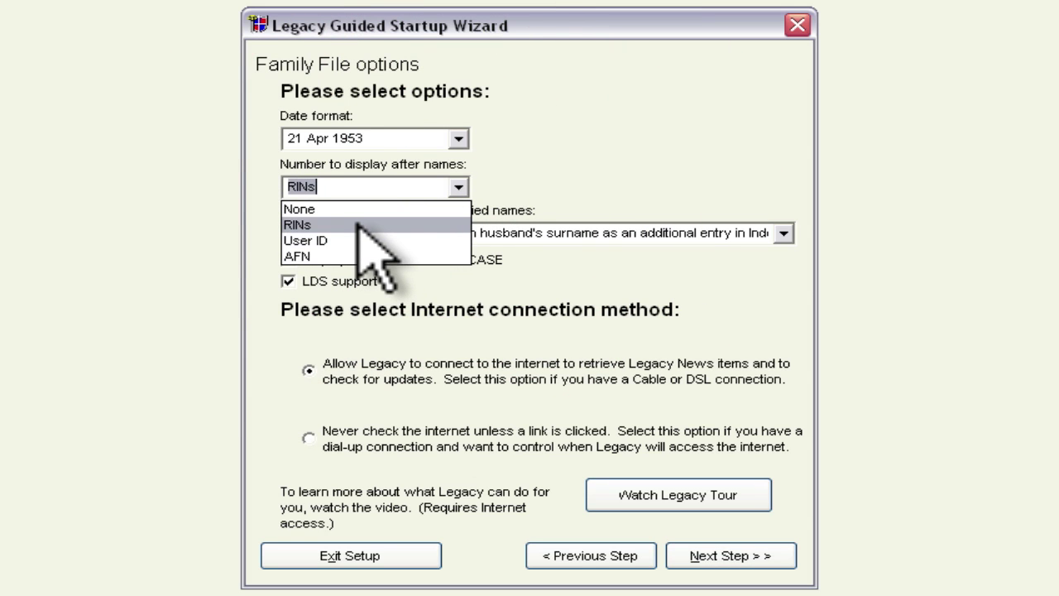
left_click(558, 161)
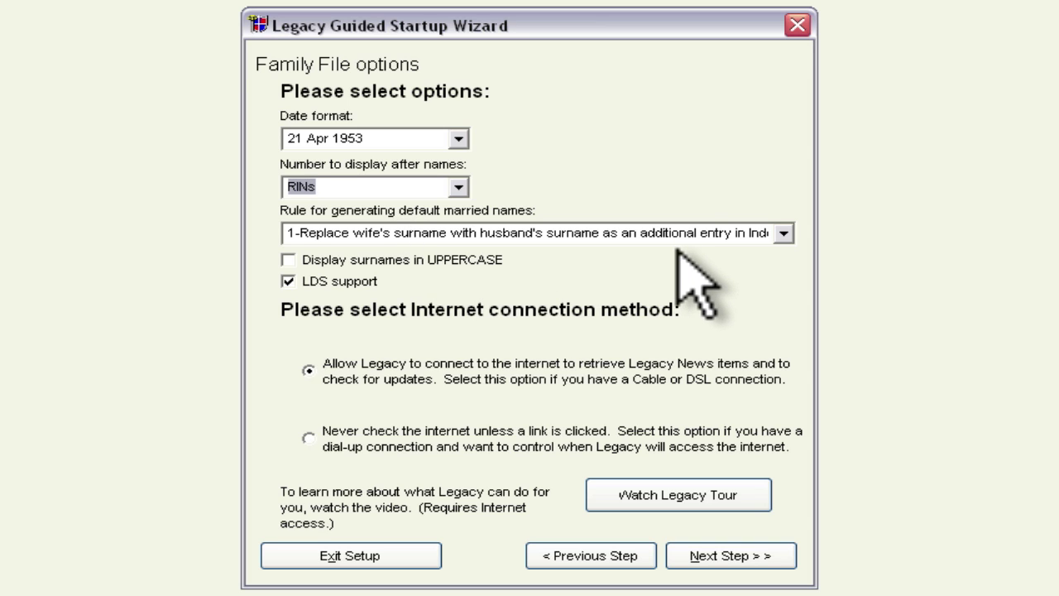
left_click(783, 234)
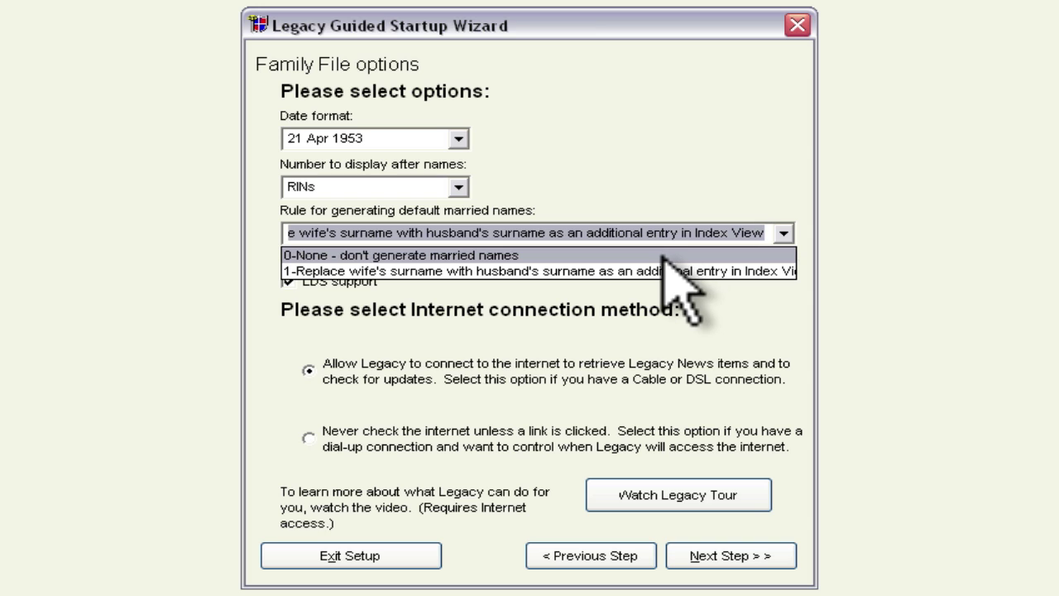
left_click(703, 232)
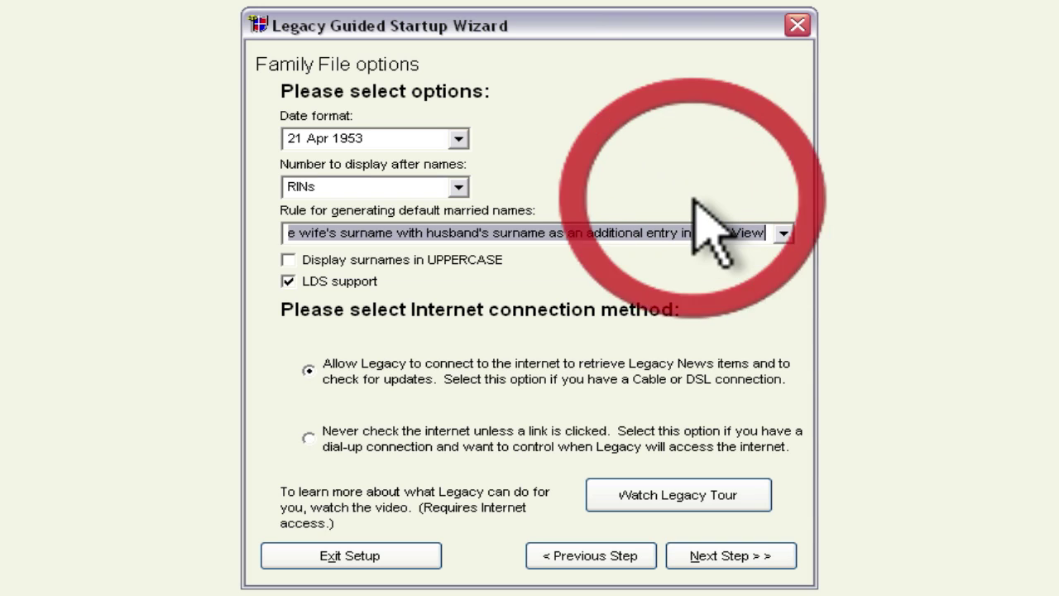
left_click(517, 280)
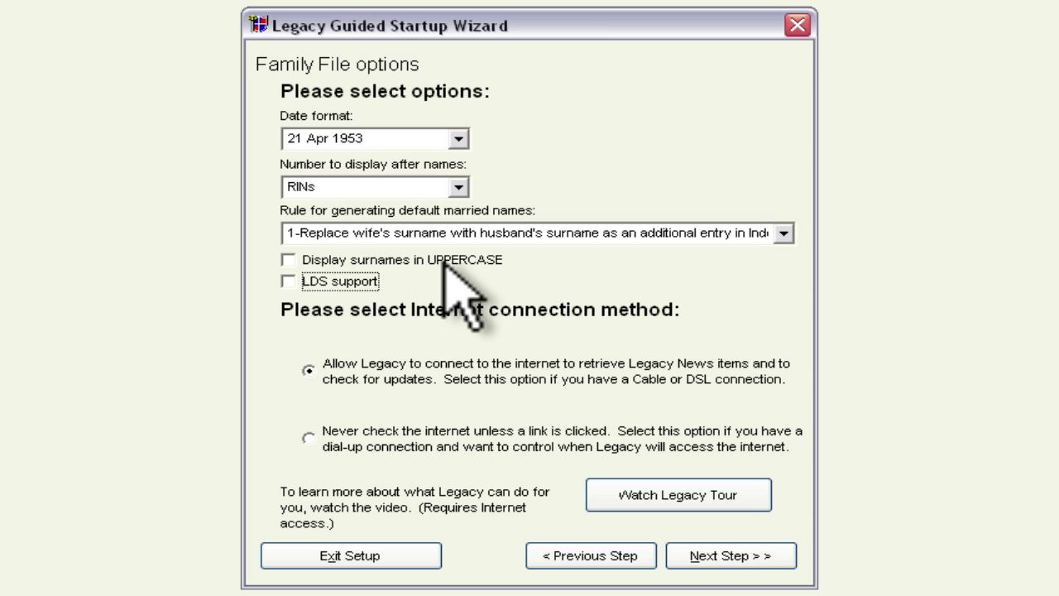
left_click(288, 281)
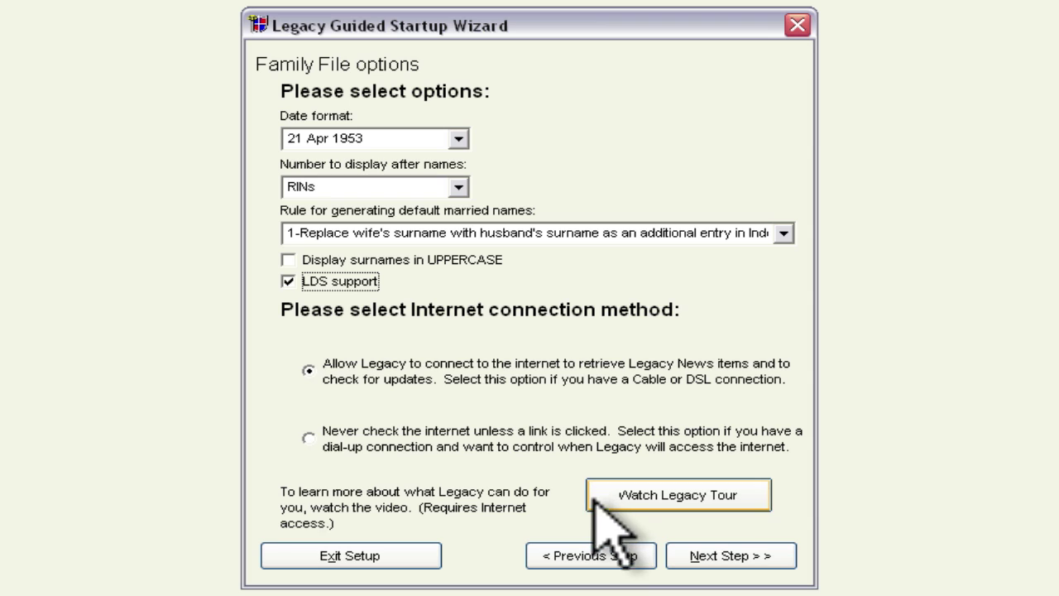
left_click(729, 558)
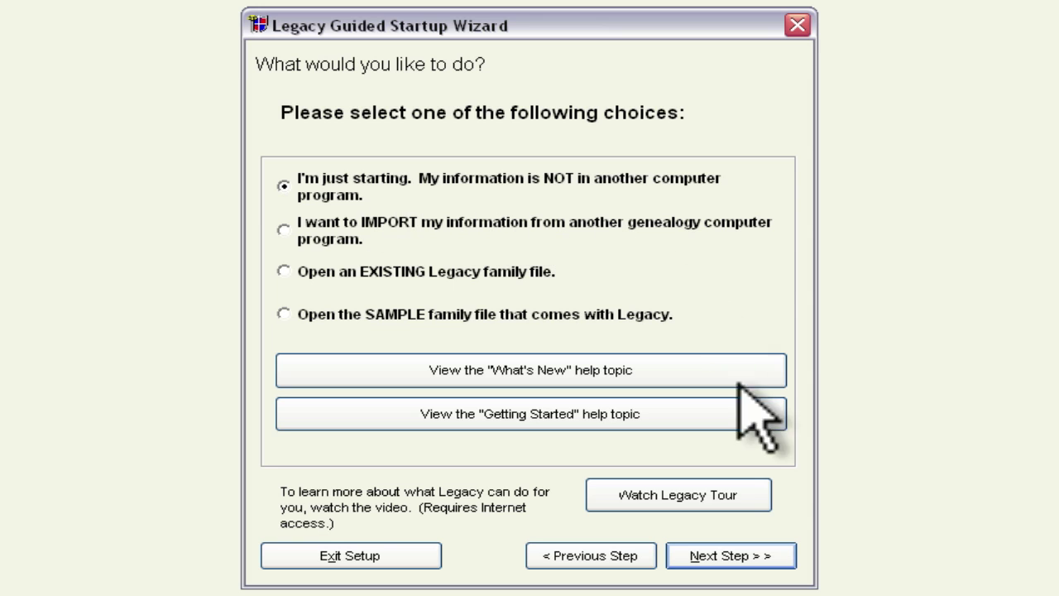
- Keep "I'm just starting" selected and continue to the getting-started page
left_click(765, 554)
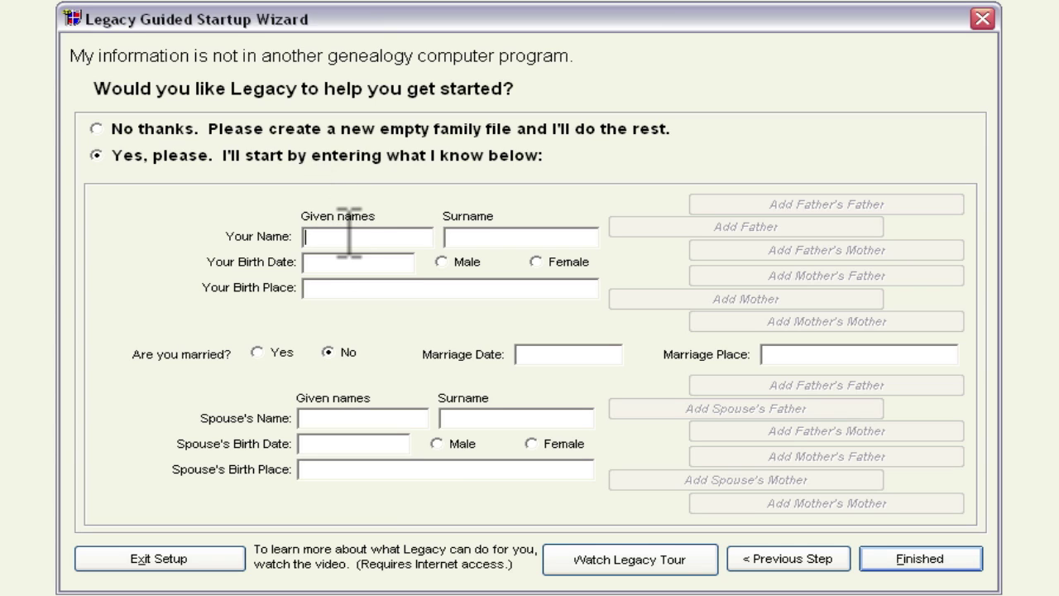
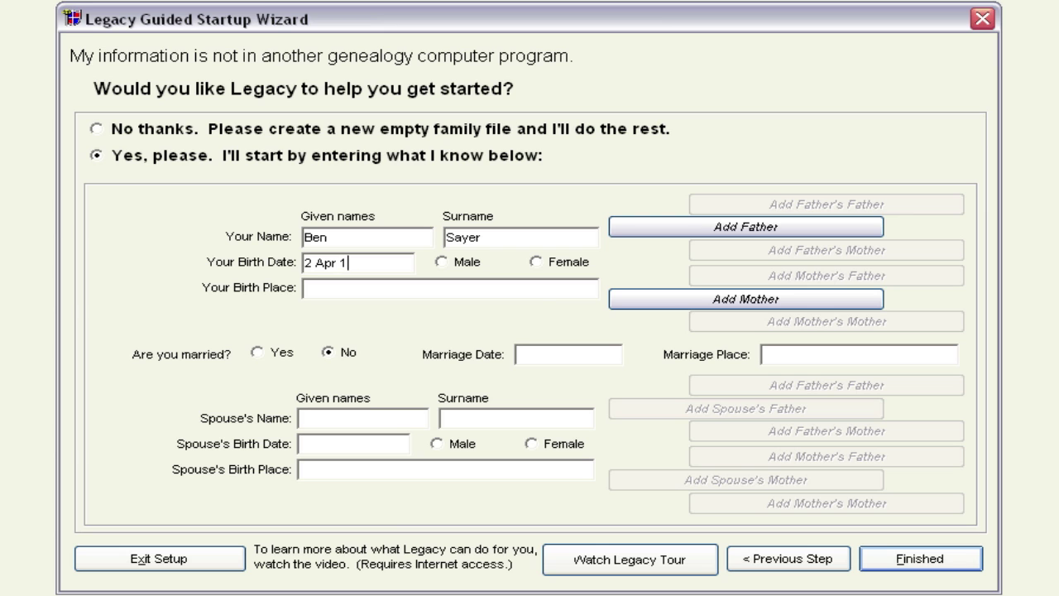
left_click(441, 262)
left_click(405, 287)
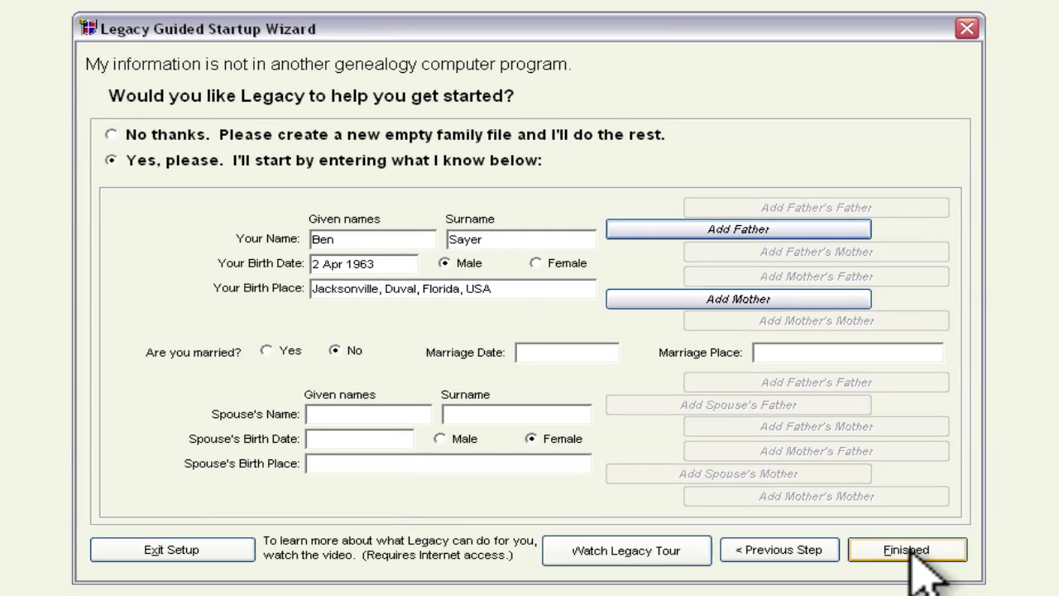
left_click(918, 559)
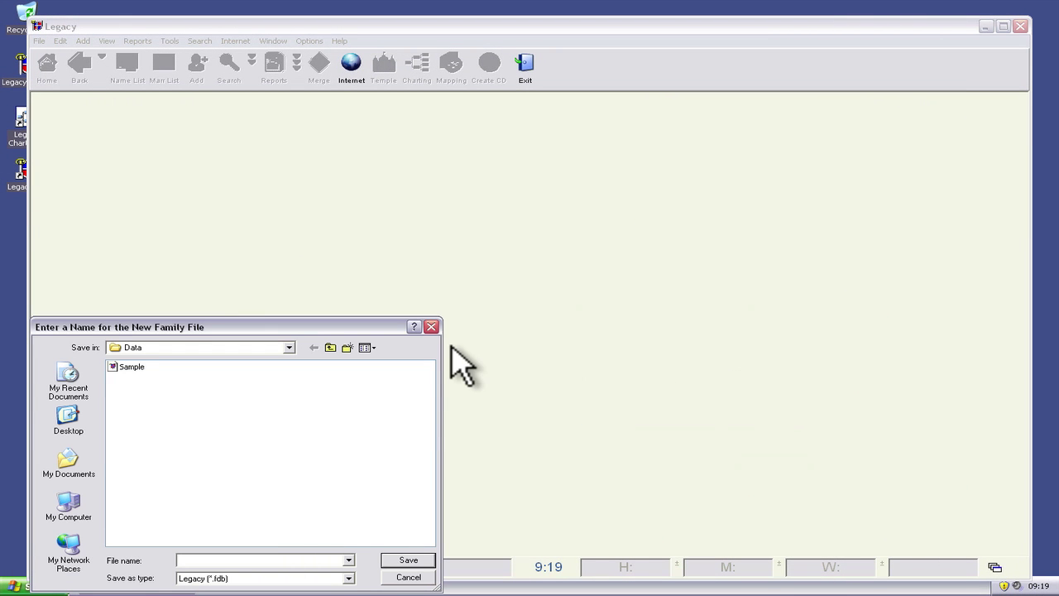
- Save the new family file as 'Sayer Family' in the Data folder
mouse_move(318, 326)
left_mouse_down()
mouse_move(482, 198)
mouse_move(436, 202)
left_mouse_up()
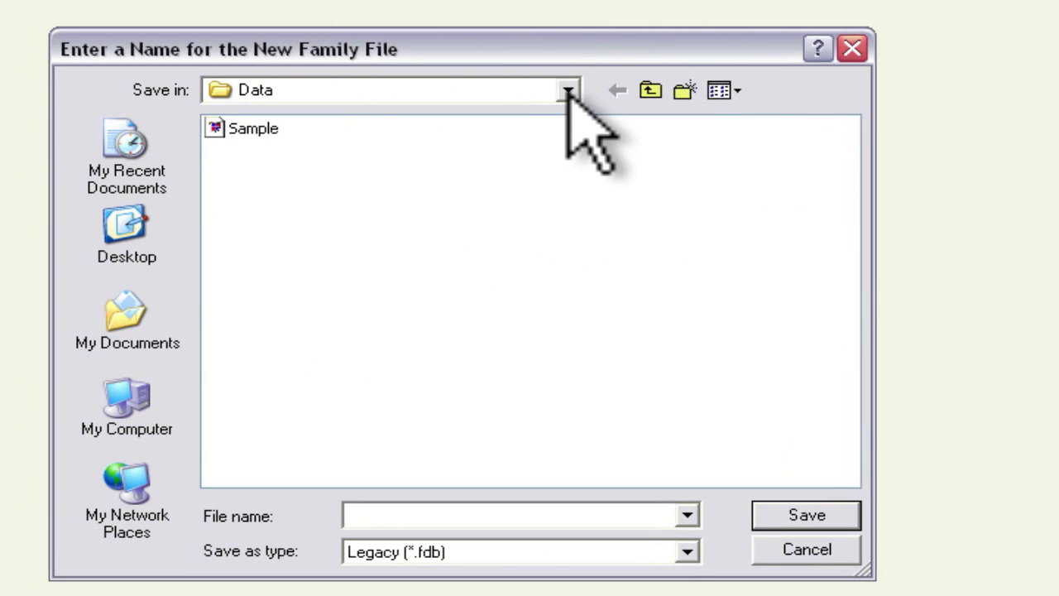
left_click(567, 89)
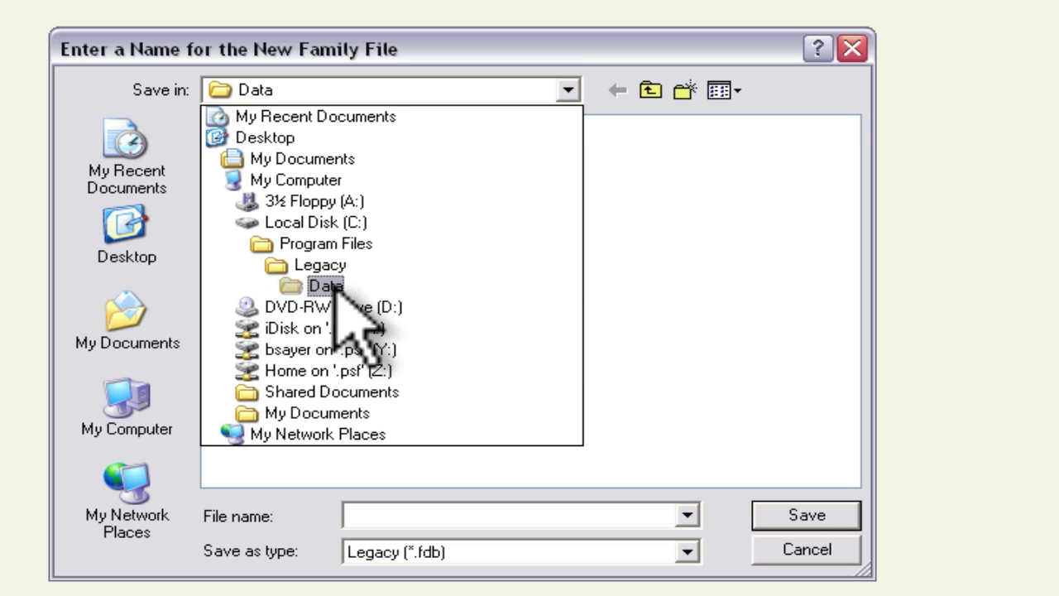
left_click(569, 90)
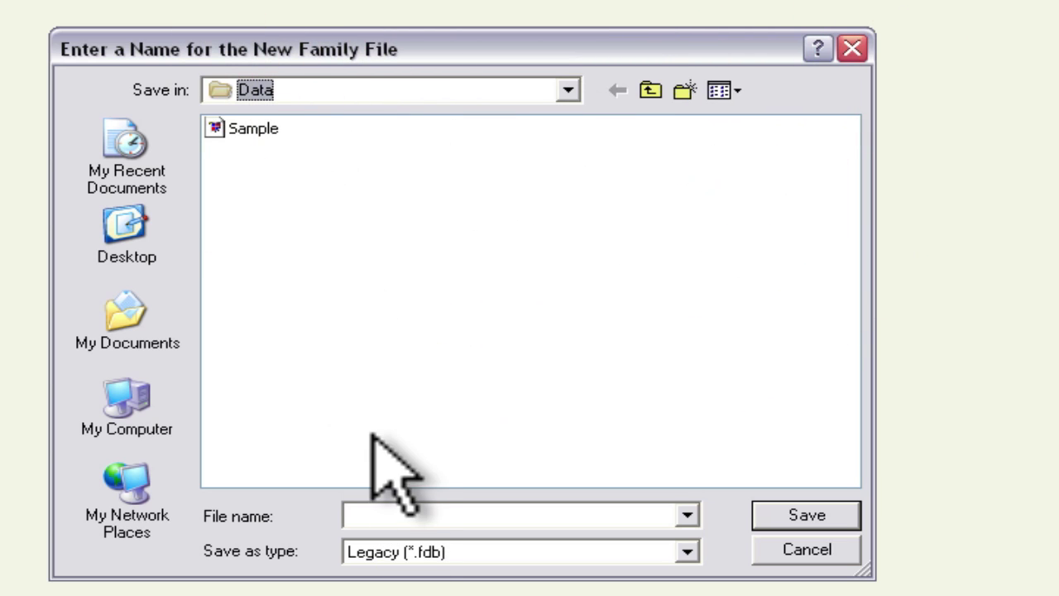
left_click(370, 513)
type("Sayer Family")
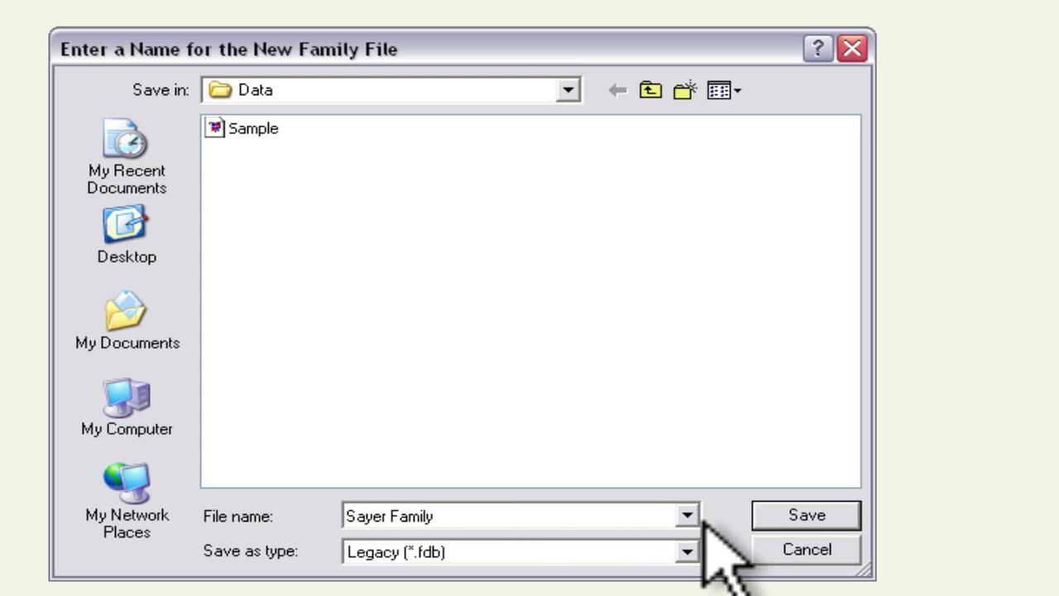
left_click(802, 515)
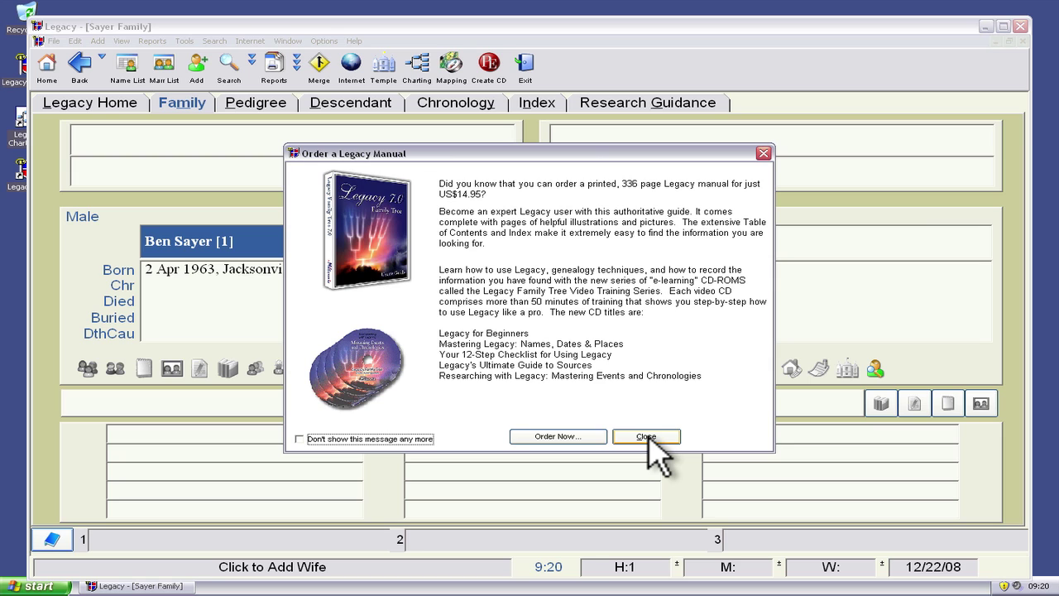
- Close the Order a Legacy Manual notice with 'Don't show this message any more' ticked
left_click(403, 439)
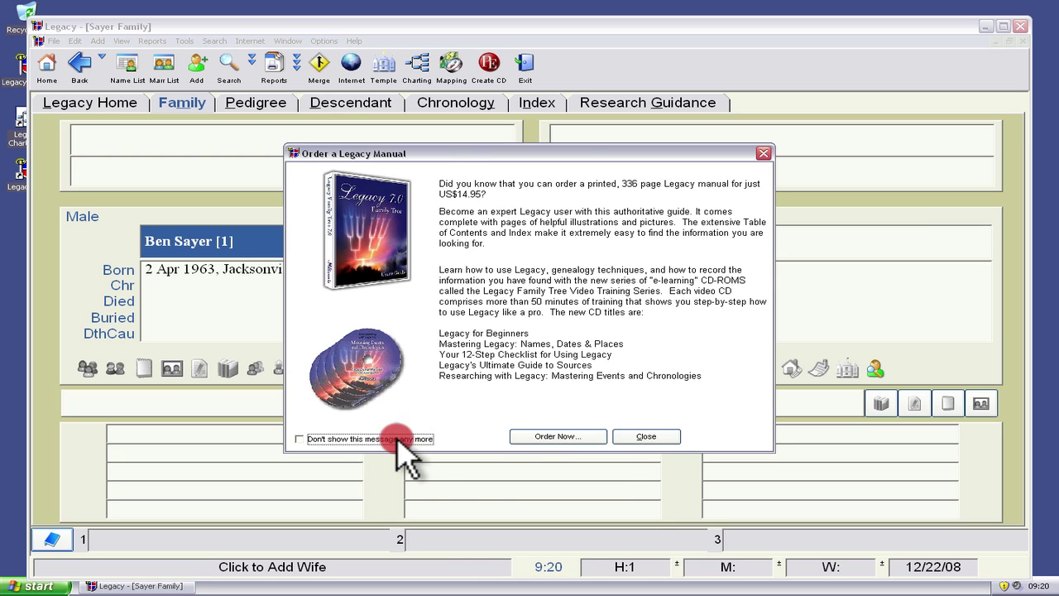
left_click(648, 439)
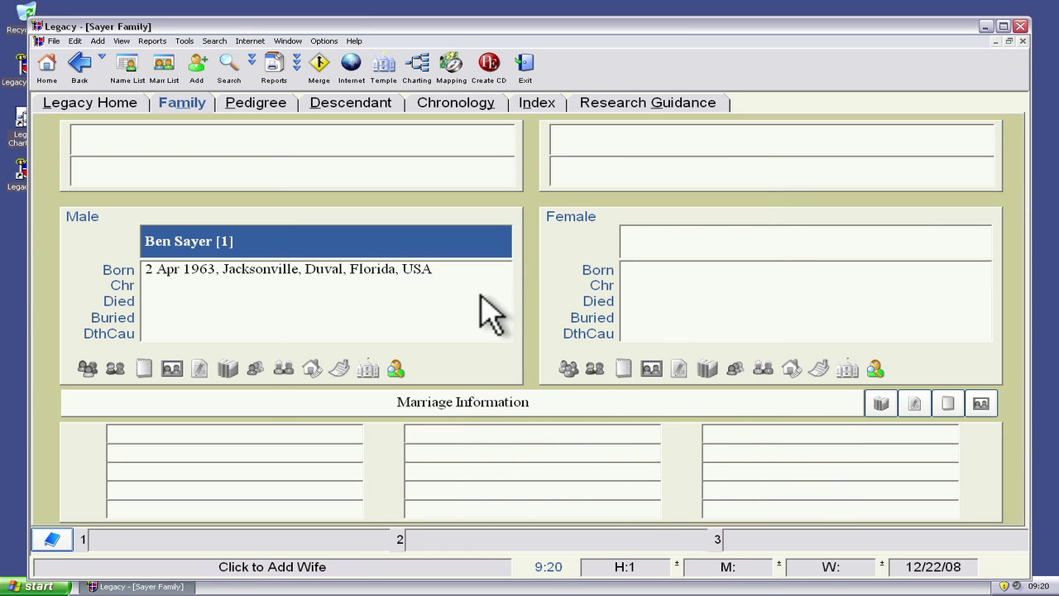